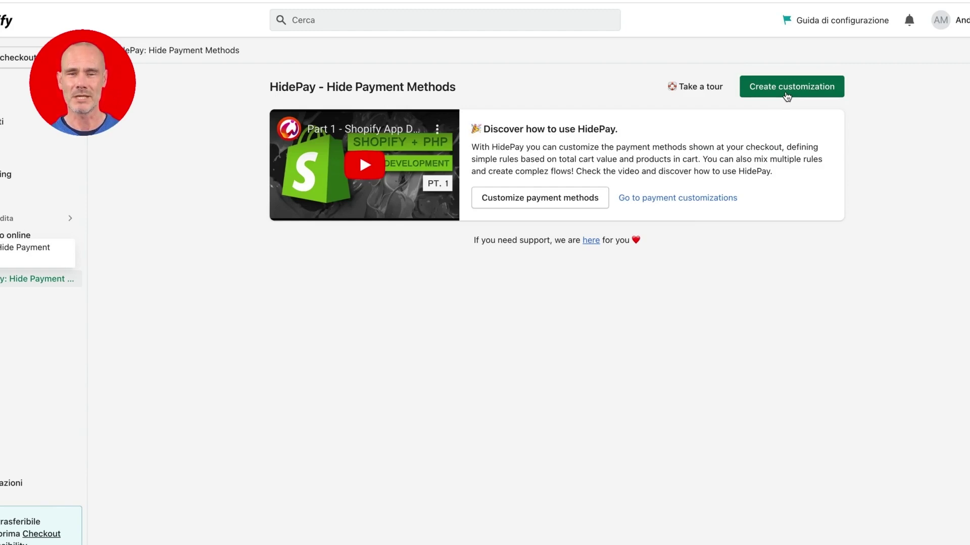
Start a new HidePay payment customization from the app's home page
{"action": "left_click", "coordinate": [787, 87]}
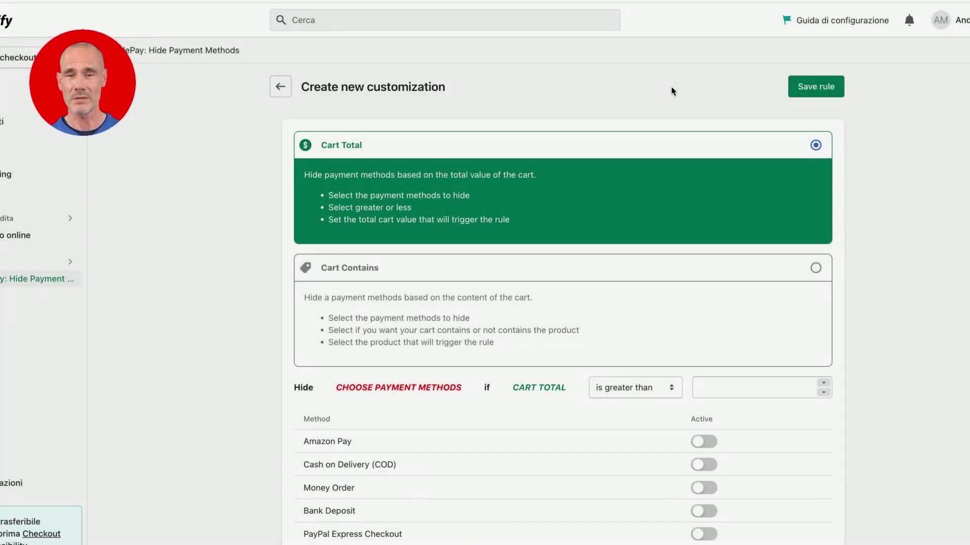
Save a Cart Total rule hiding Cash on Delivery (COD) when the total is greater than 20
{"action": "scroll", "coordinate": [672, 90], "scroll_direction": "down", "scroll_amount": 3}
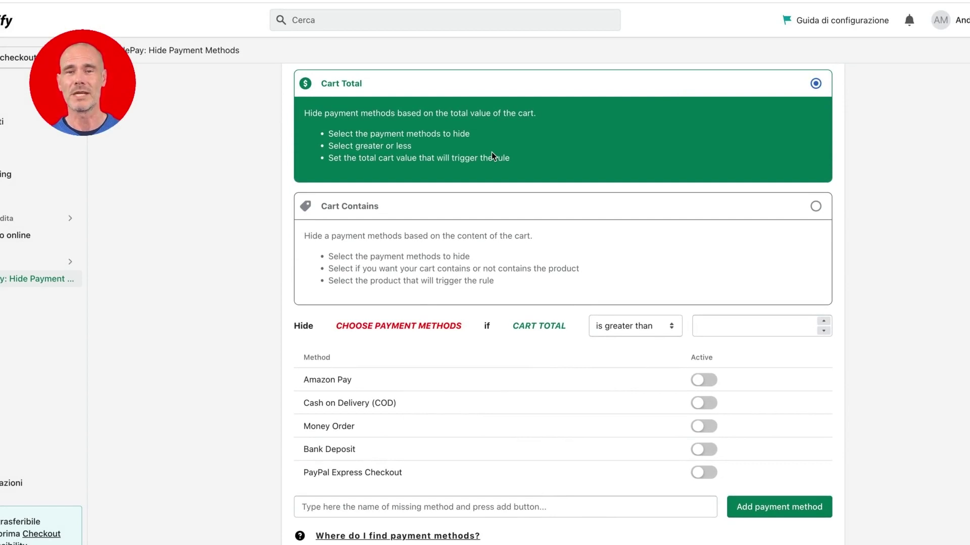
{"action": "left_click", "coordinate": [595, 239]}
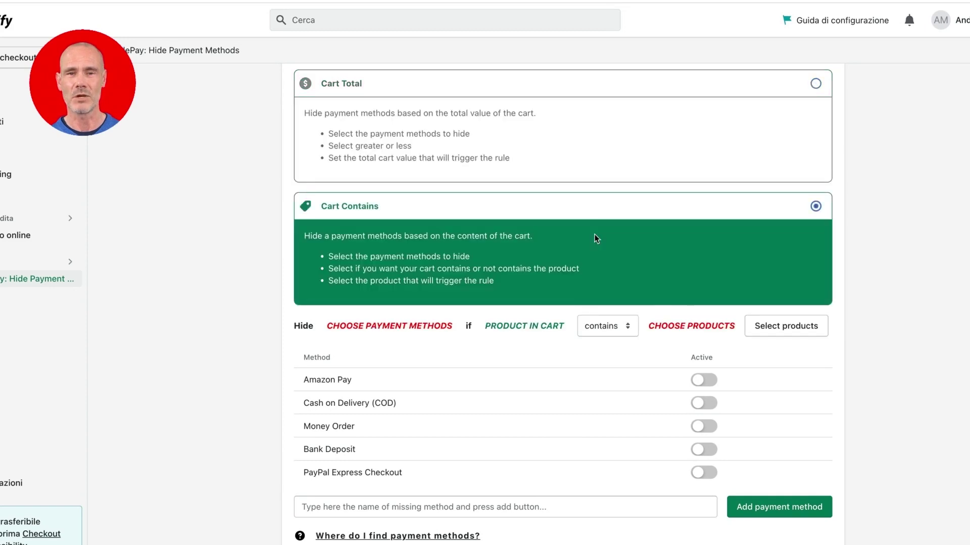
{"action": "scroll", "coordinate": [595, 239], "scroll_direction": "down", "scroll_amount": 1}
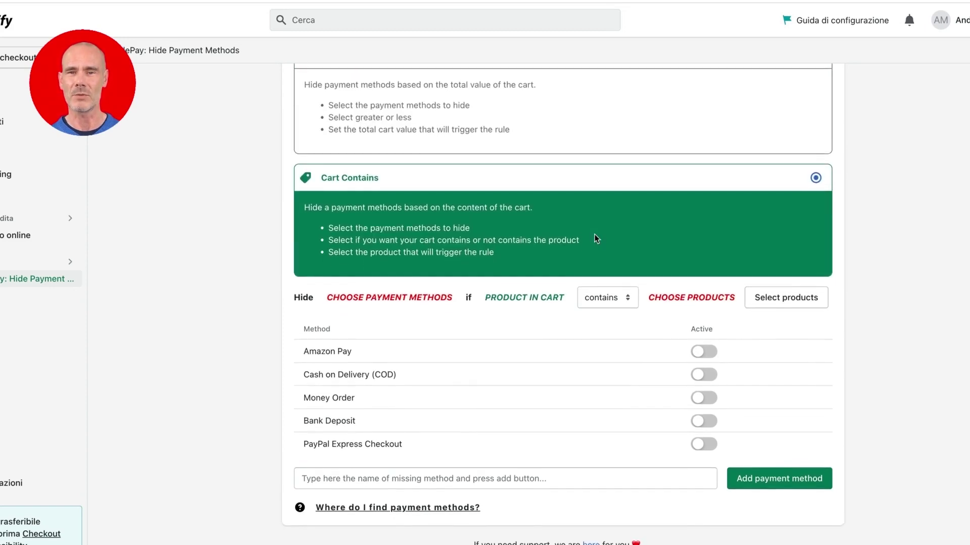
{"action": "scroll", "coordinate": [596, 238], "scroll_direction": "up", "scroll_amount": 2}
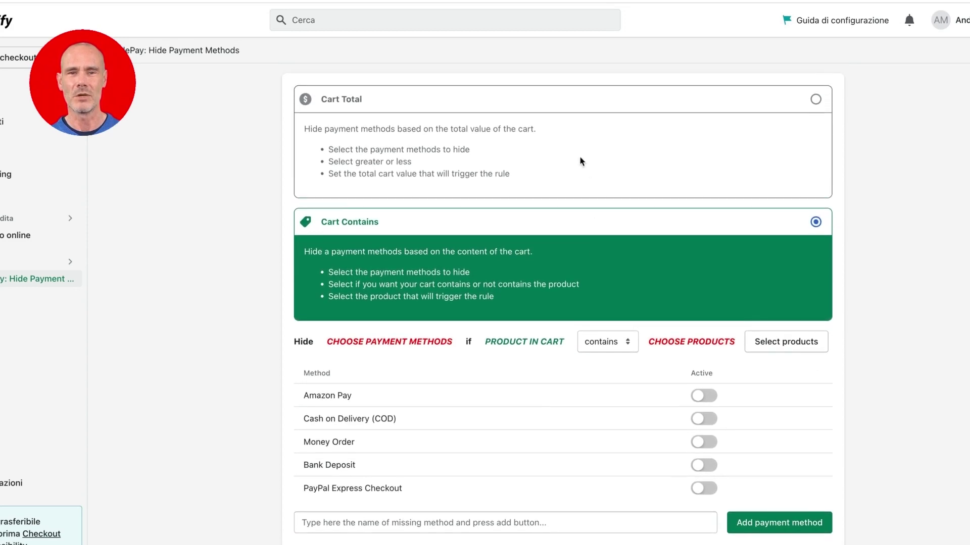
{"action": "left_click", "coordinate": [581, 161]}
{"action": "scroll", "coordinate": [581, 161], "scroll_direction": "down", "scroll_amount": 2}
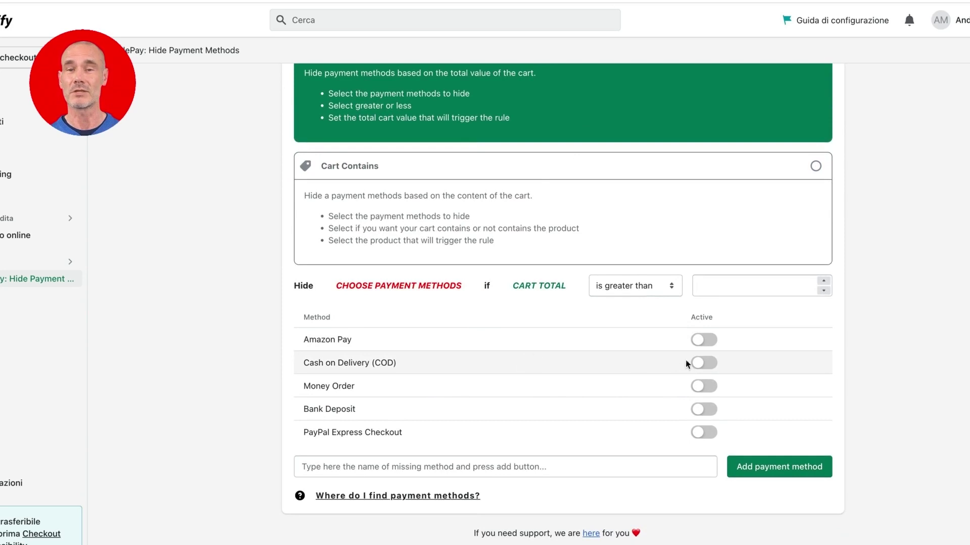
{"action": "left_click", "coordinate": [699, 363]}
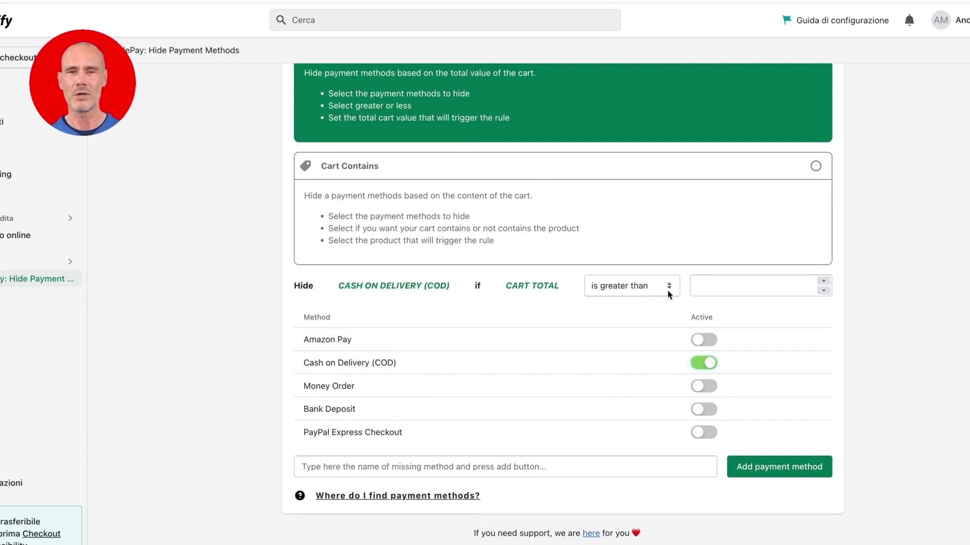
{"action": "left_click", "coordinate": [708, 289]}
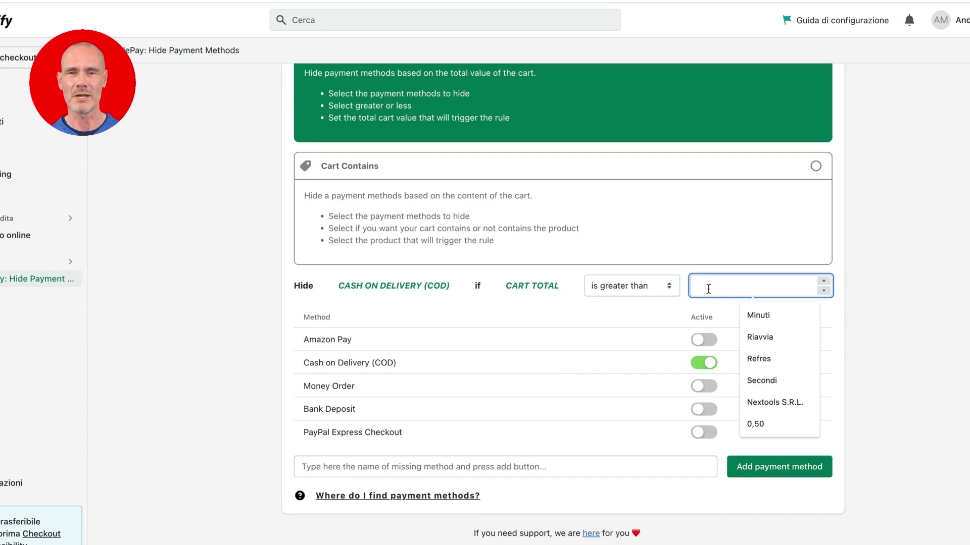
{"action": "type", "text": "20"}
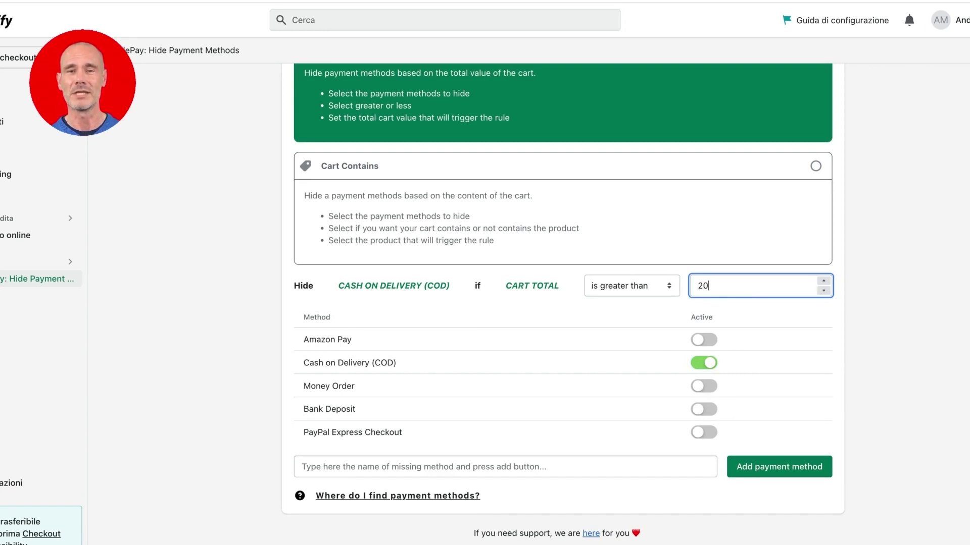
{"action": "left_click", "coordinate": [875, 414]}
{"action": "scroll", "coordinate": [874, 411], "scroll_direction": "up", "scroll_amount": 3}
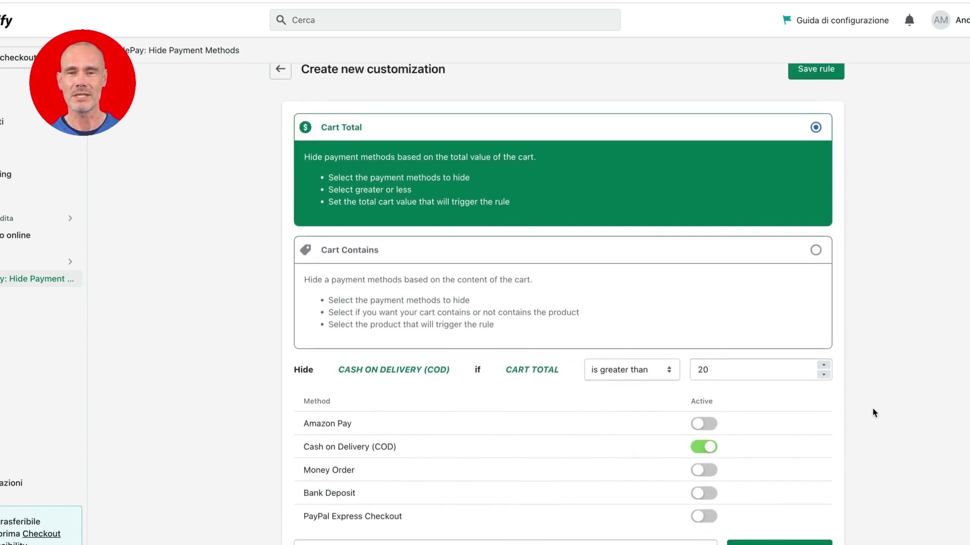
{"action": "left_click", "coordinate": [827, 94]}
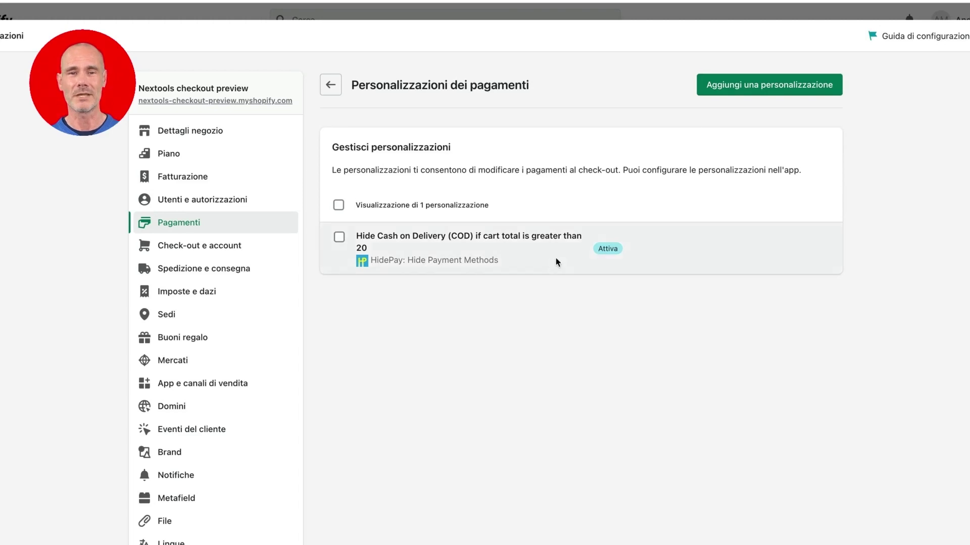
Change the Hide COD rule's cart total threshold to 15 and save it
{"action": "left_click", "coordinate": [556, 259]}
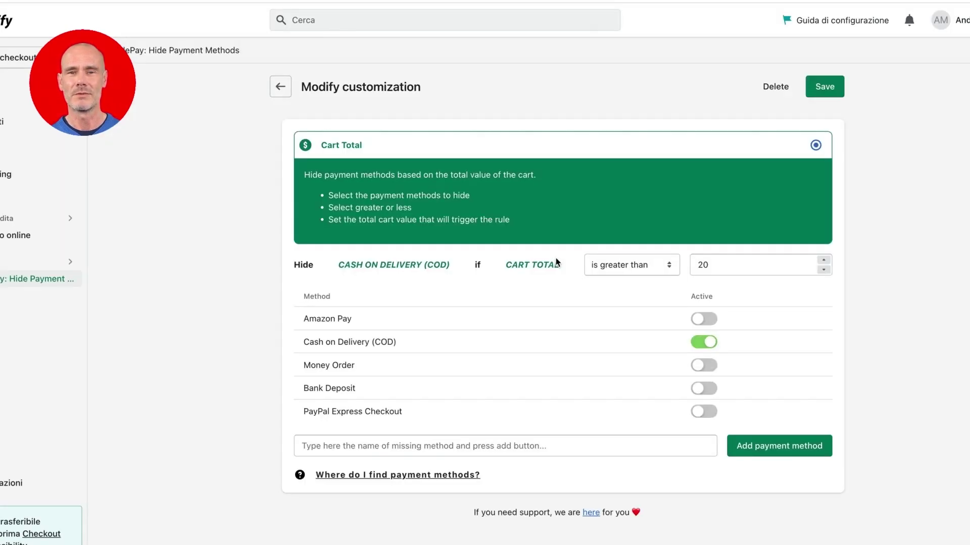
{"action": "left_click", "coordinate": [824, 271]}
{"action": "left_click", "coordinate": [824, 271]}
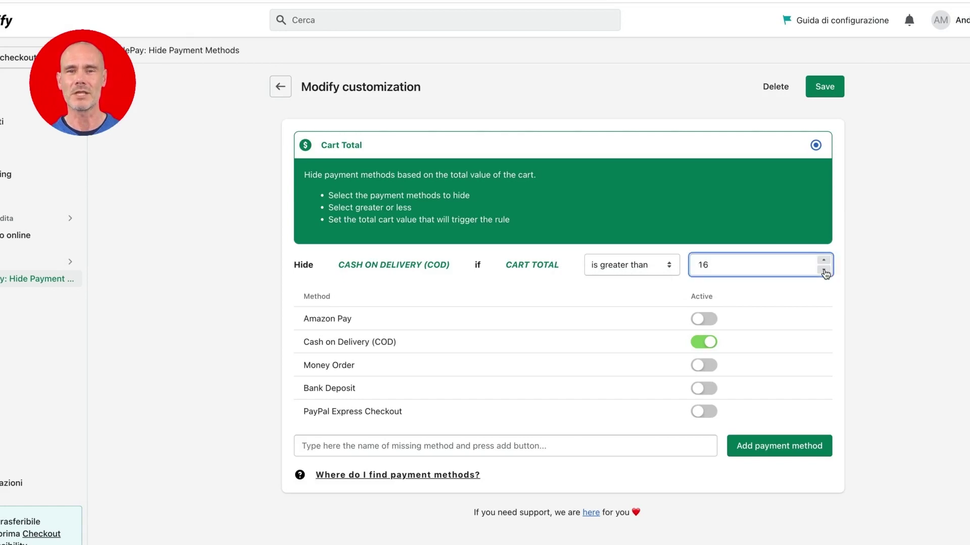
{"action": "left_click", "coordinate": [828, 89]}
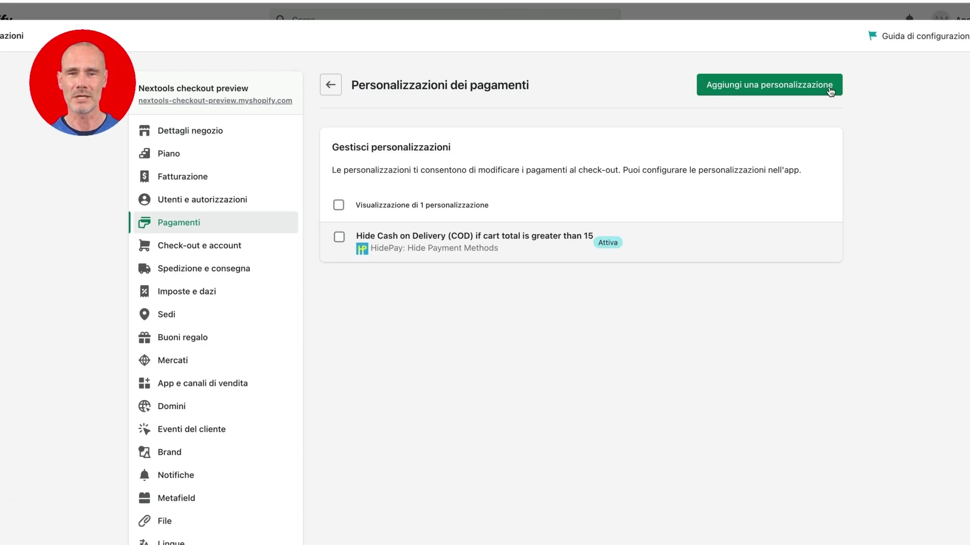
Open the Pagamenti settings and review the manual payment methods and payment customizations
{"action": "left_click", "coordinate": [164, 226]}
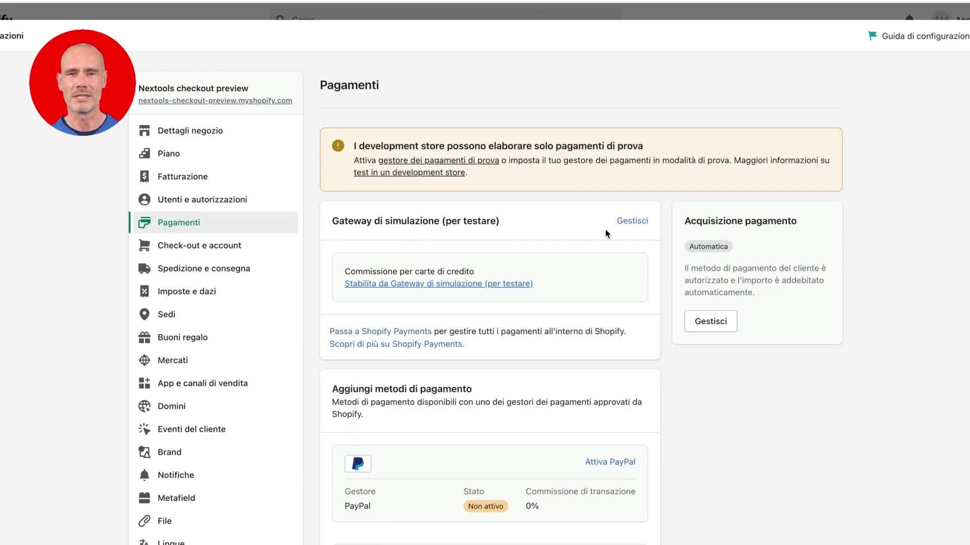
{"action": "scroll", "coordinate": [606, 232], "scroll_direction": "down", "scroll_amount": 10}
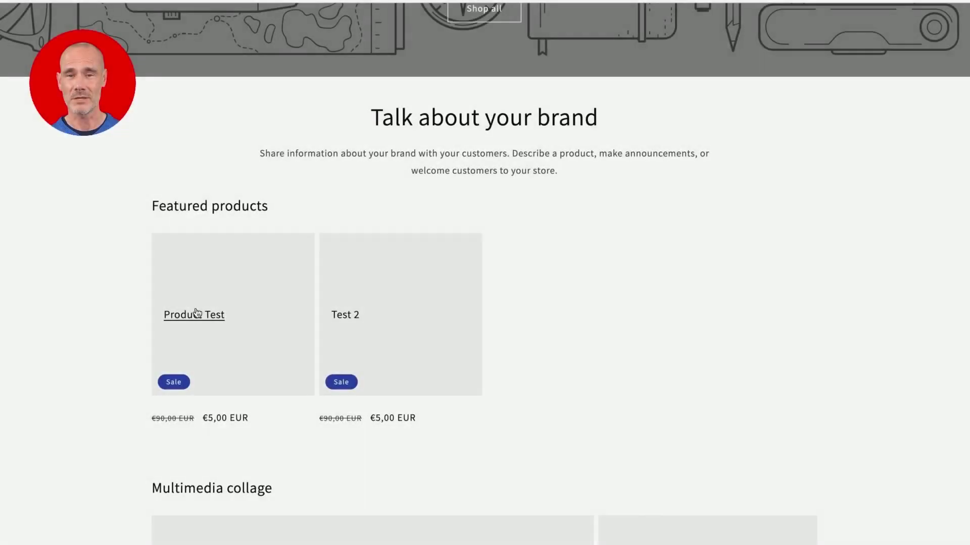
Add 3 units of Product Test to the cart and proceed to checkout
{"action": "left_click", "coordinate": [197, 314]}
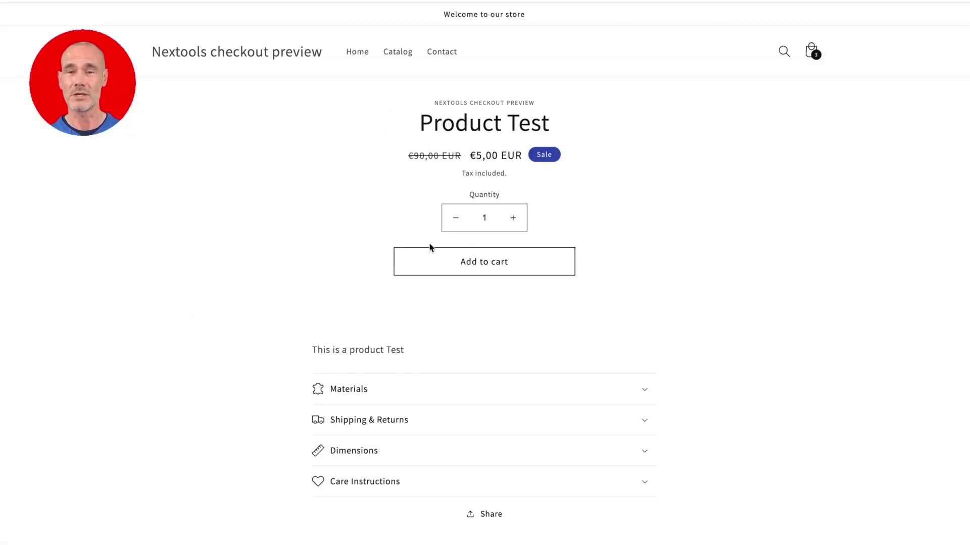
{"action": "left_click", "coordinate": [514, 219]}
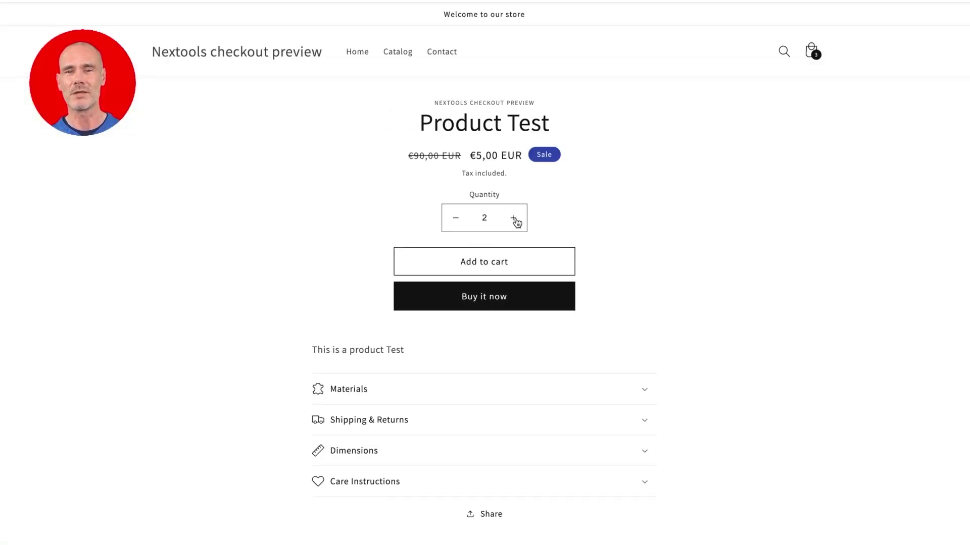
{"action": "left_click", "coordinate": [508, 266]}
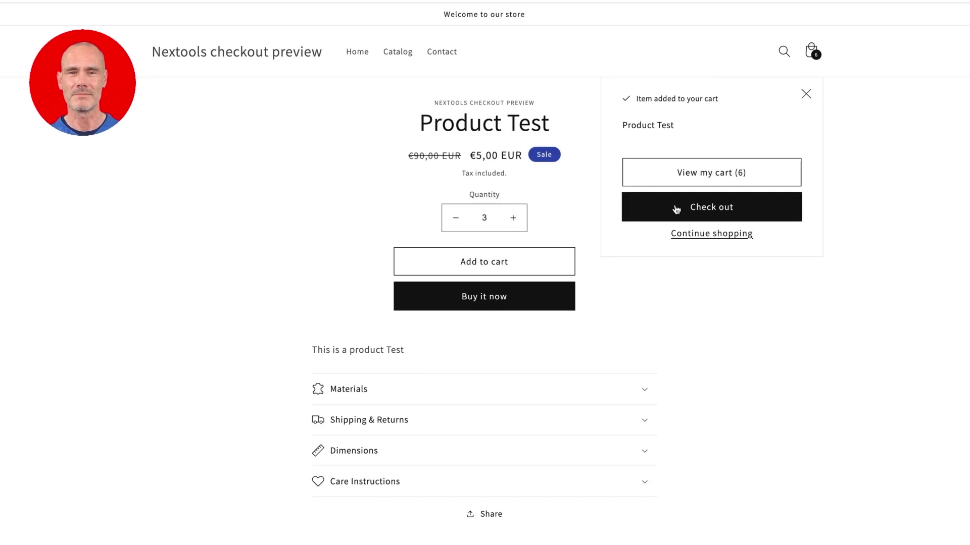
{"action": "left_click", "coordinate": [676, 210]}
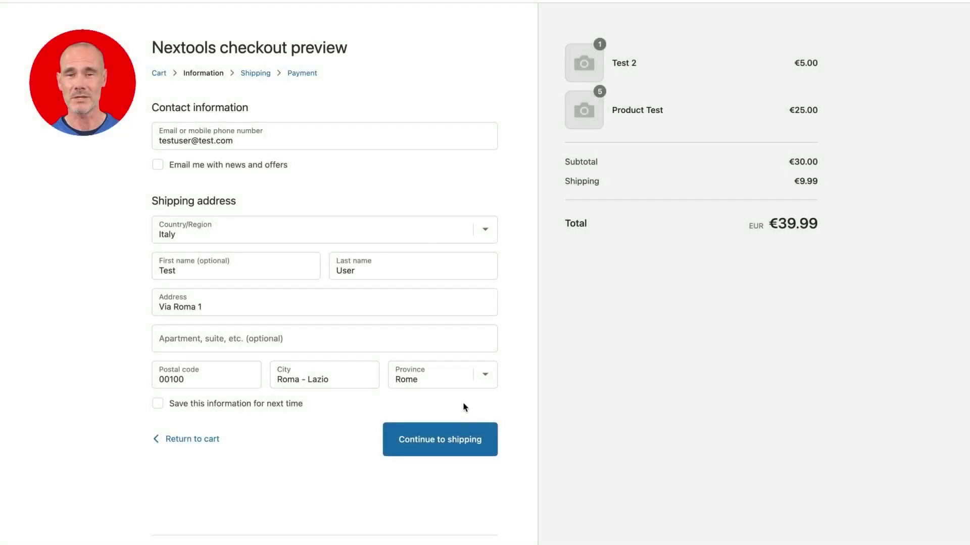
Continue past shipping to the payment step and review the offered payment methods
{"action": "left_click", "coordinate": [438, 445]}
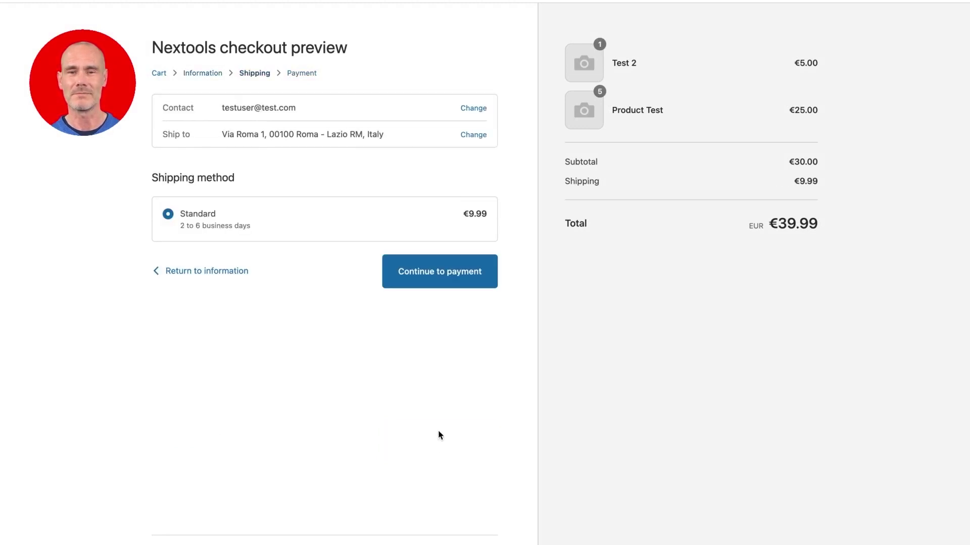
{"action": "left_click", "coordinate": [440, 273]}
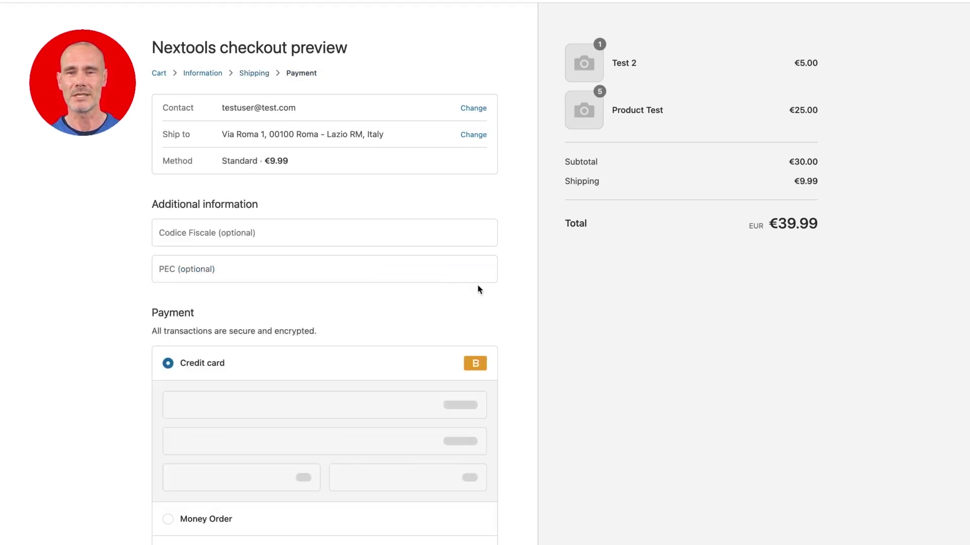
{"action": "scroll", "coordinate": [479, 289], "scroll_direction": "down", "scroll_amount": 2}
{"action": "scroll", "coordinate": [479, 289], "scroll_direction": "down", "scroll_amount": 4}
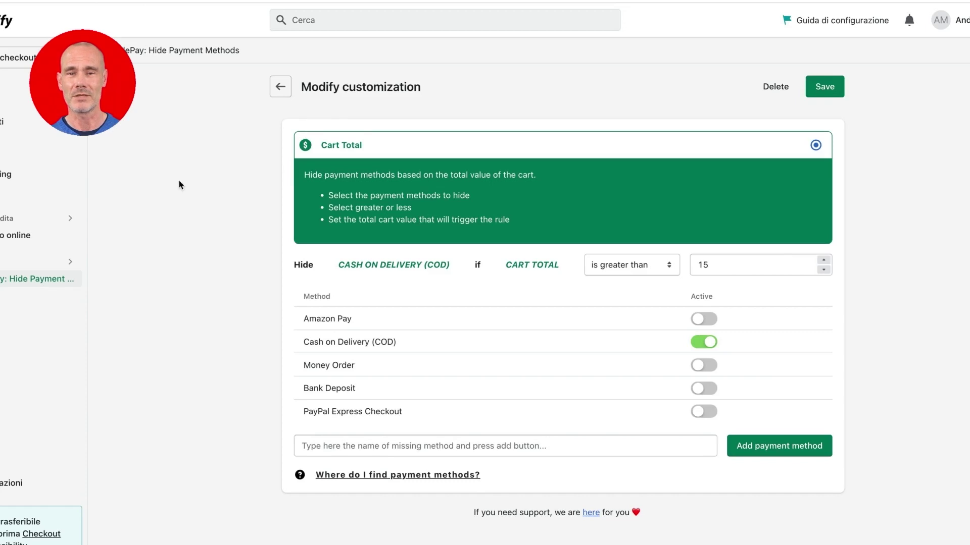
Back in HidePay's customizations list, deactivate the COD rule for cart totals above 15
{"action": "left_click", "coordinate": [34, 284]}
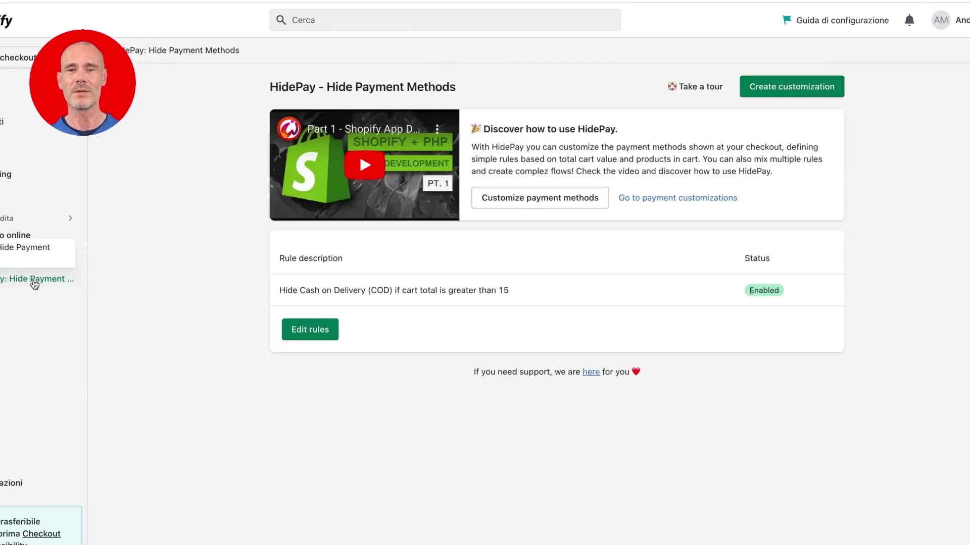
{"action": "left_click", "coordinate": [315, 329]}
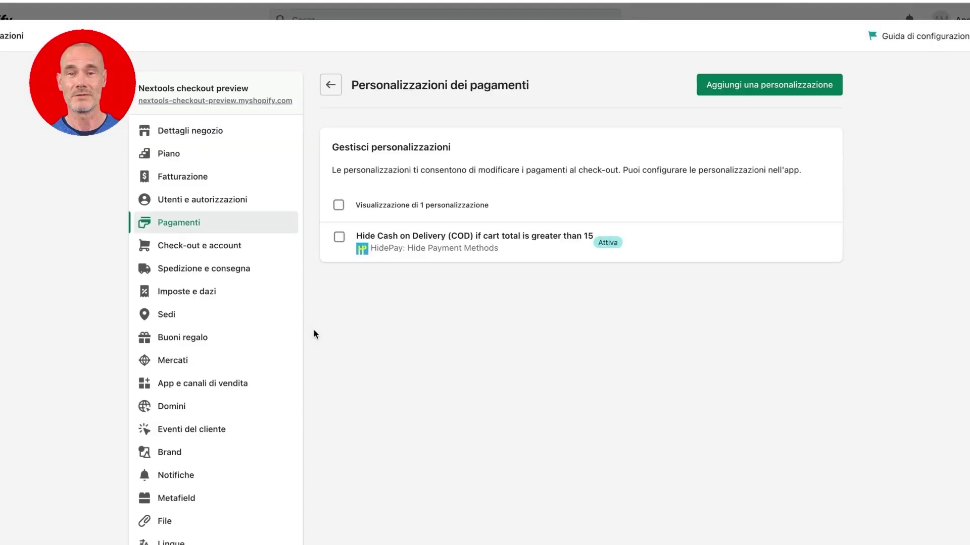
{"action": "left_click", "coordinate": [339, 237]}
{"action": "left_click", "coordinate": [574, 286]}
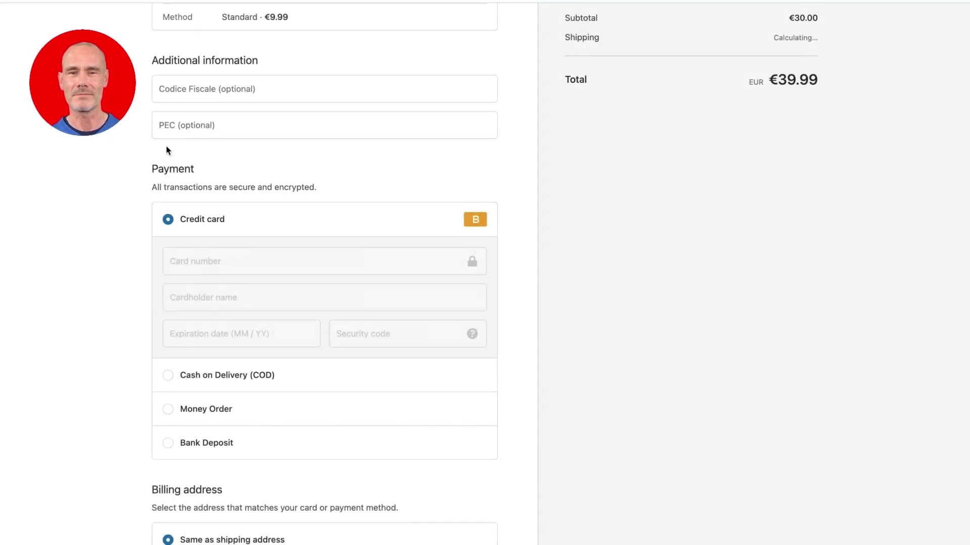
{"action": "left_click", "coordinate": [216, 376]}
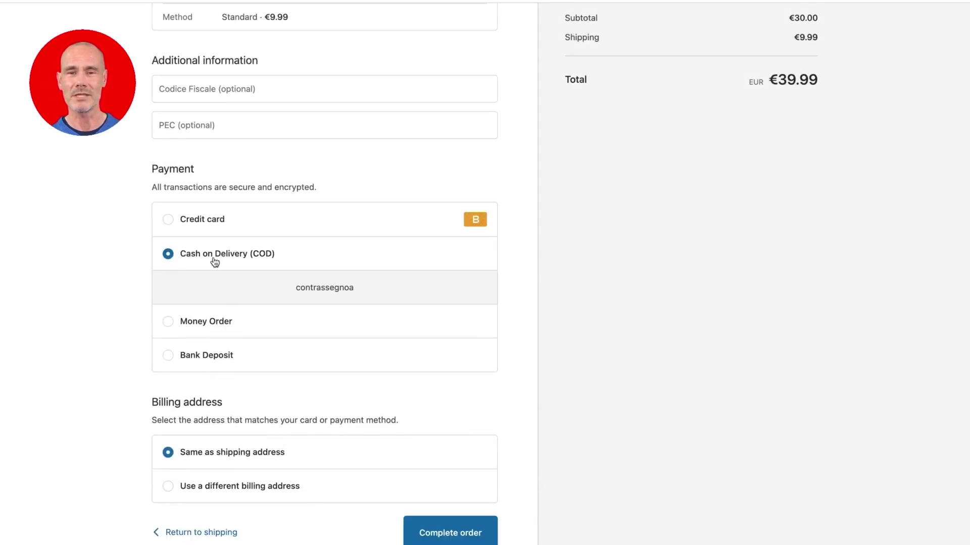
{"action": "left_click", "coordinate": [202, 221]}
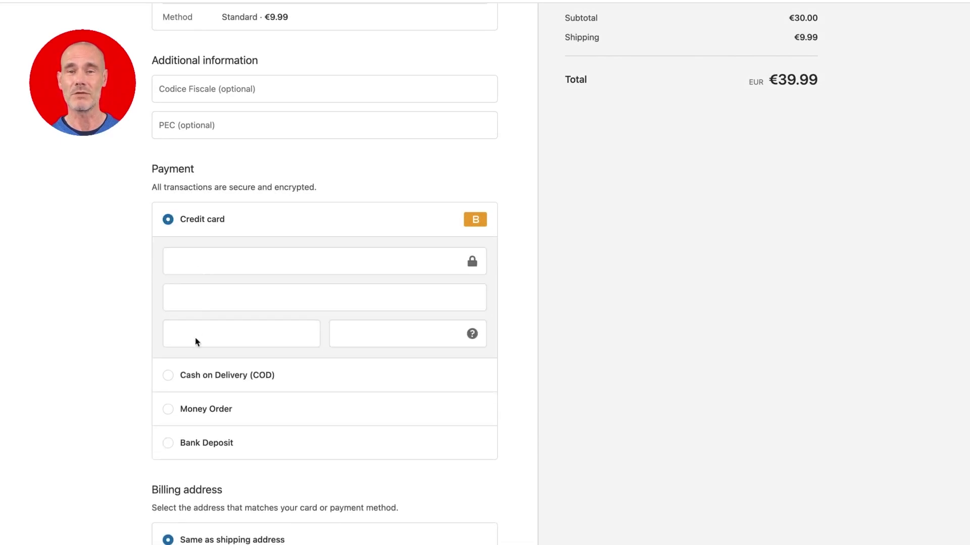
{"action": "left_click", "coordinate": [195, 375]}
{"action": "left_click", "coordinate": [204, 220]}
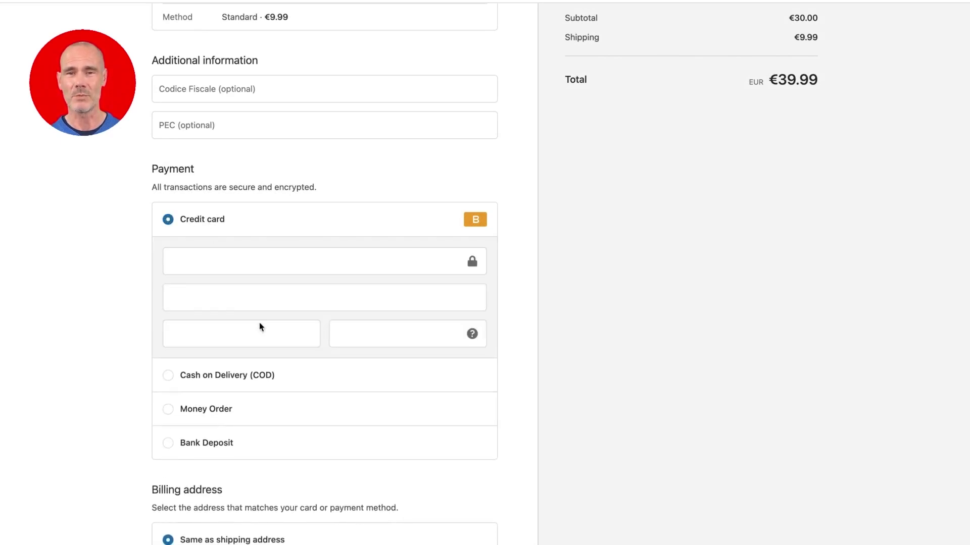
{"action": "scroll", "coordinate": [261, 327], "scroll_direction": "up", "scroll_amount": 3}
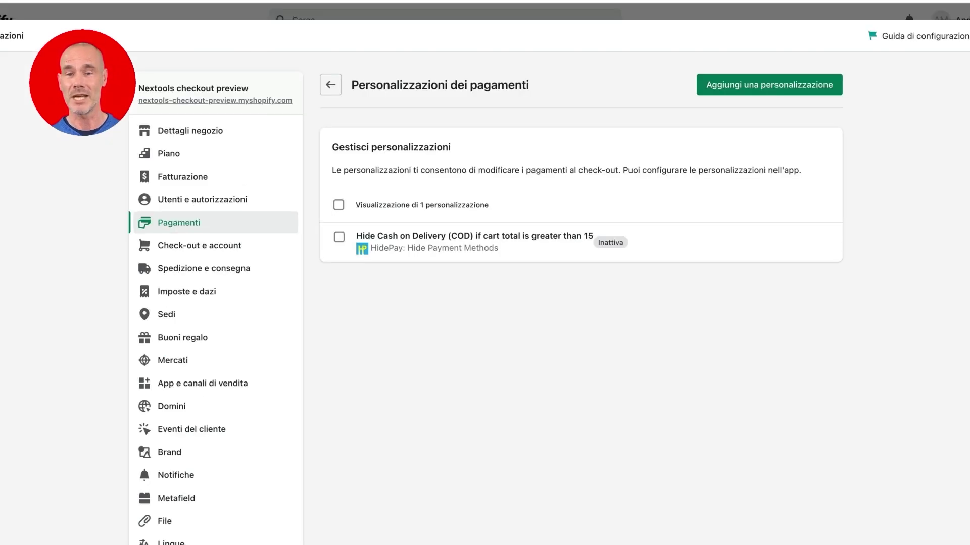
Add a hide-pay customization based on Cart Contains that hides Cash on Delivery (COD)
{"action": "left_click", "coordinate": [766, 86]}
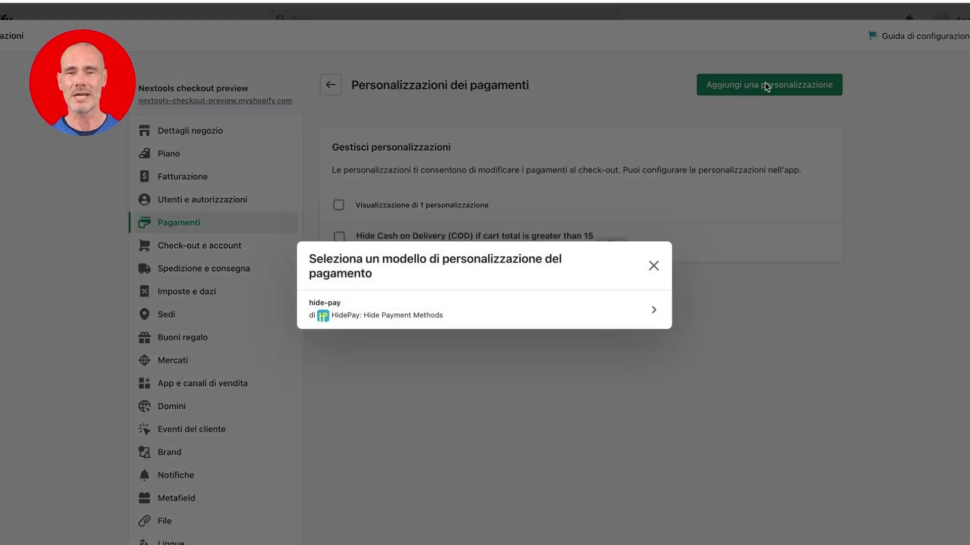
{"action": "left_click", "coordinate": [471, 307]}
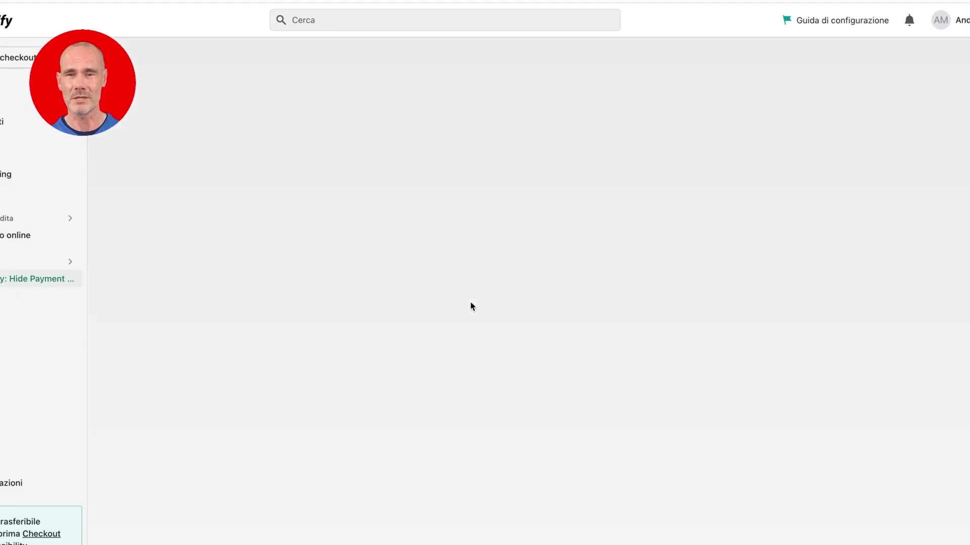
{"action": "scroll", "coordinate": [559, 271], "scroll_direction": "down", "scroll_amount": 3}
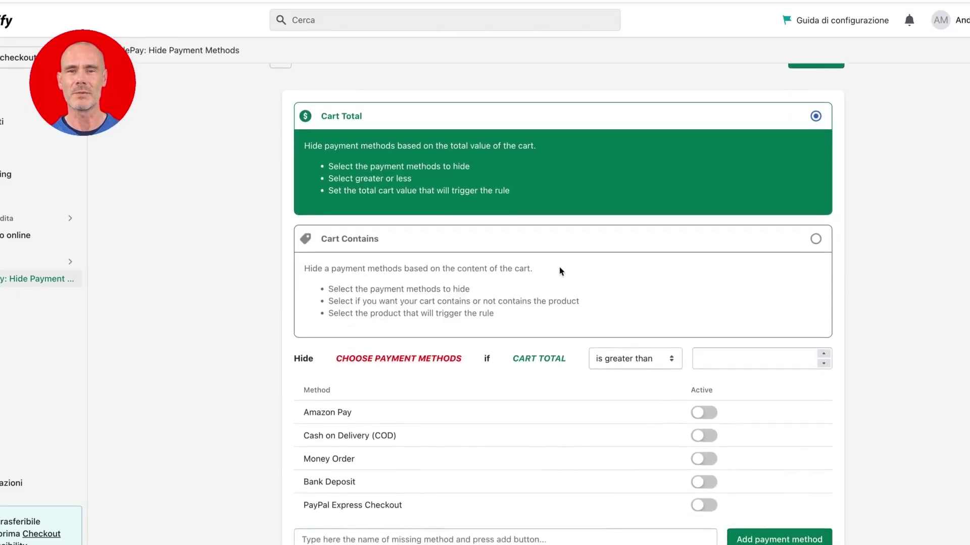
{"action": "left_click", "coordinate": [574, 211]}
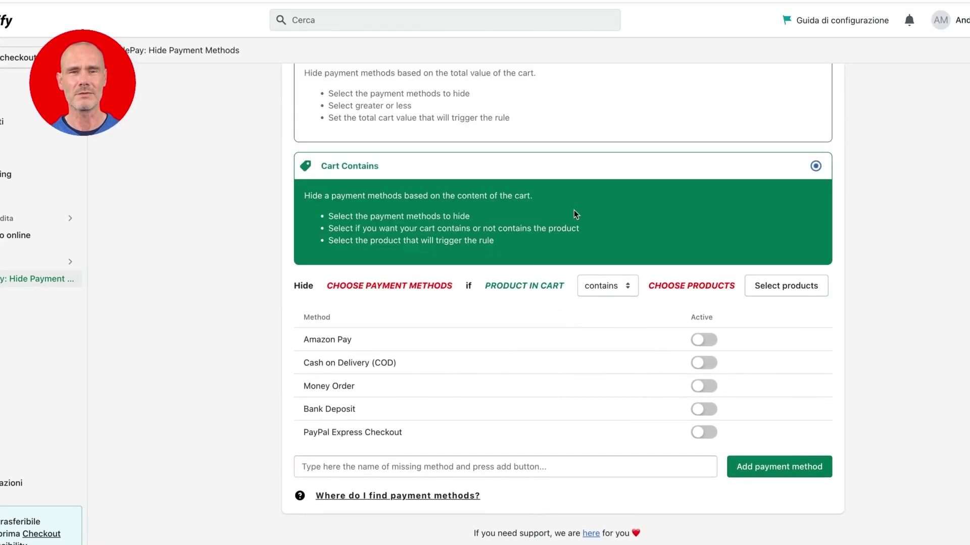
{"action": "left_click", "coordinate": [702, 364]}
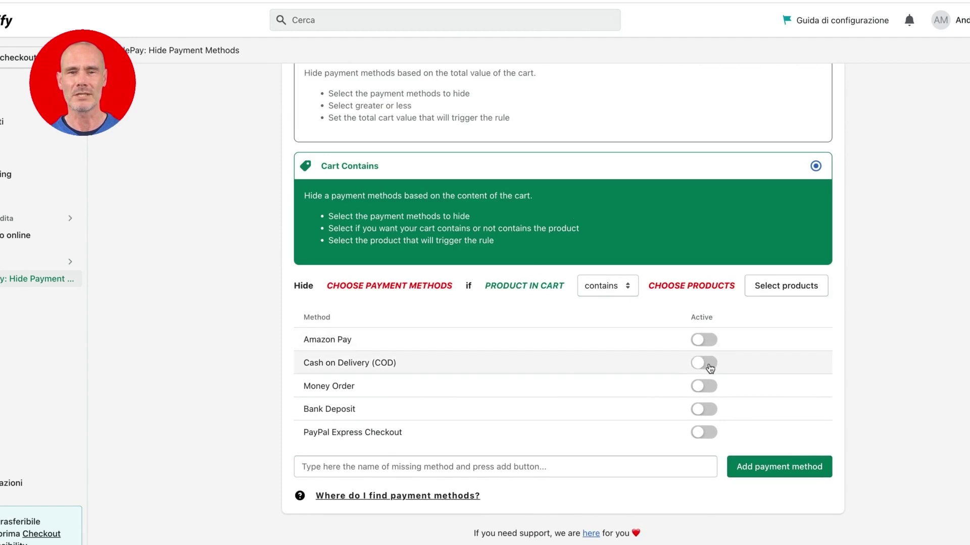
Set Product Test as the rule's trigger product and save the rule
{"action": "left_click", "coordinate": [780, 287]}
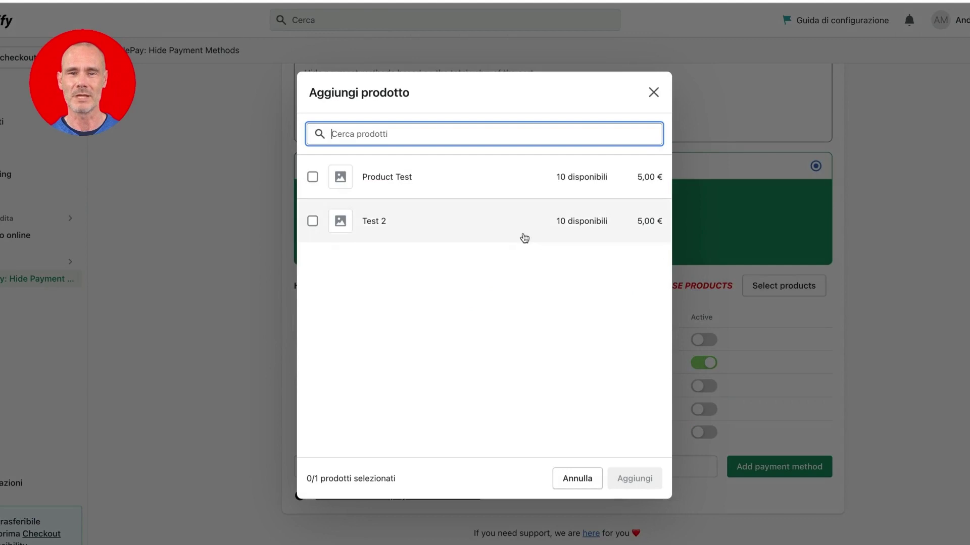
{"action": "left_click", "coordinate": [313, 178]}
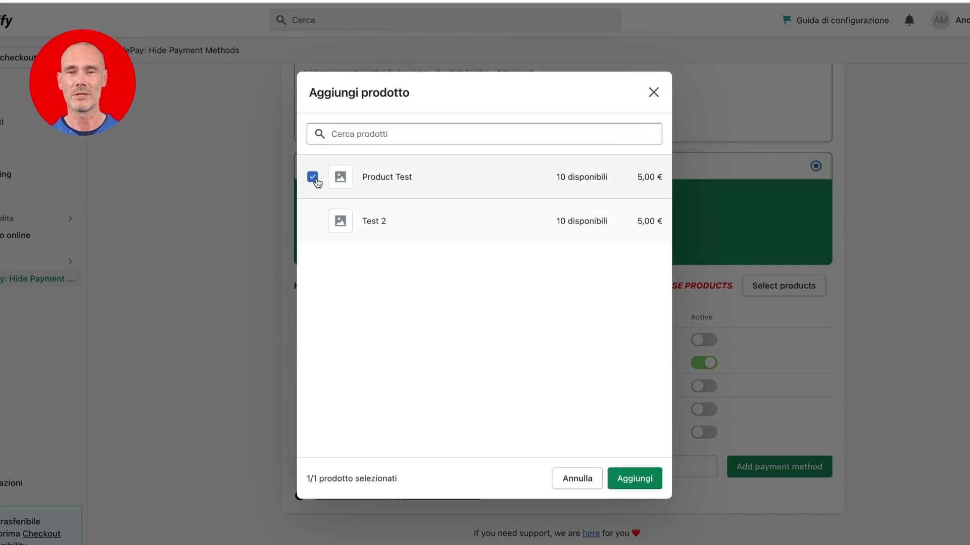
{"action": "left_click", "coordinate": [619, 484]}
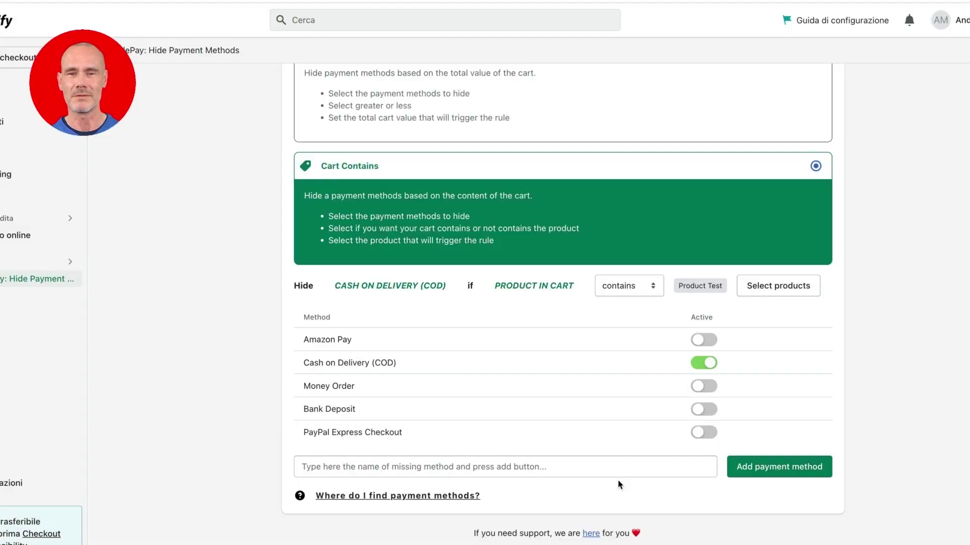
{"action": "scroll", "coordinate": [723, 367], "scroll_direction": "up", "scroll_amount": 2}
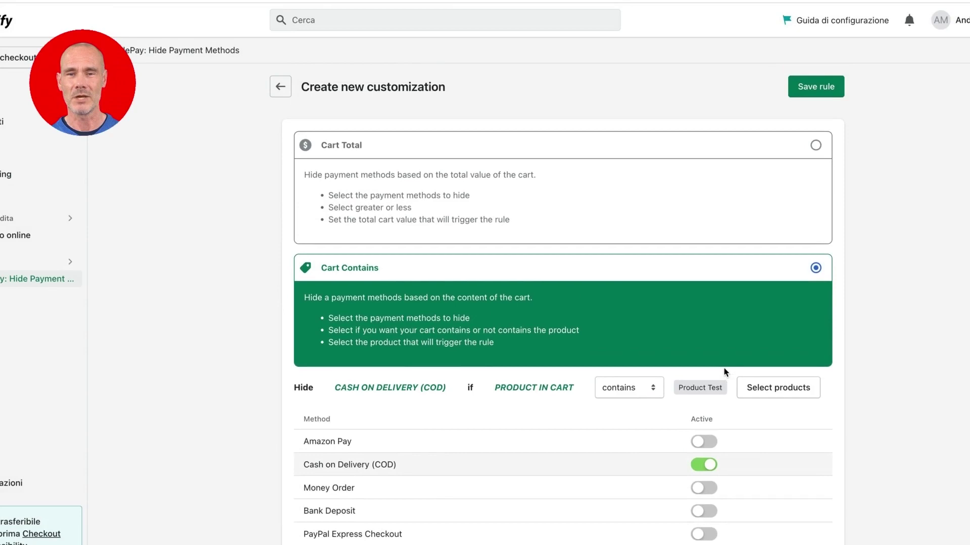
{"action": "left_click", "coordinate": [818, 89]}
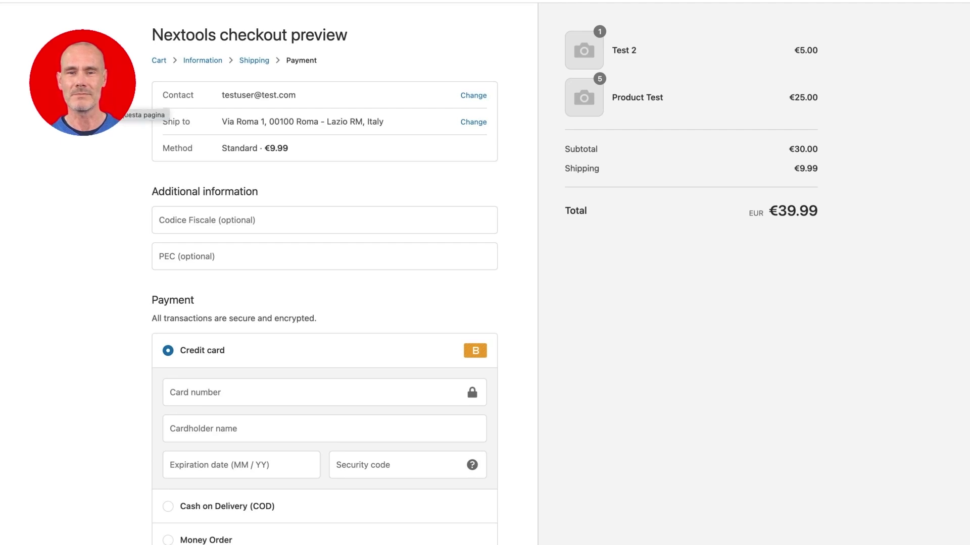
Scroll the checkout's payment methods to confirm Cash on Delivery is no longer listed
{"action": "scroll", "coordinate": [108, 189], "scroll_direction": "down", "scroll_amount": 2}
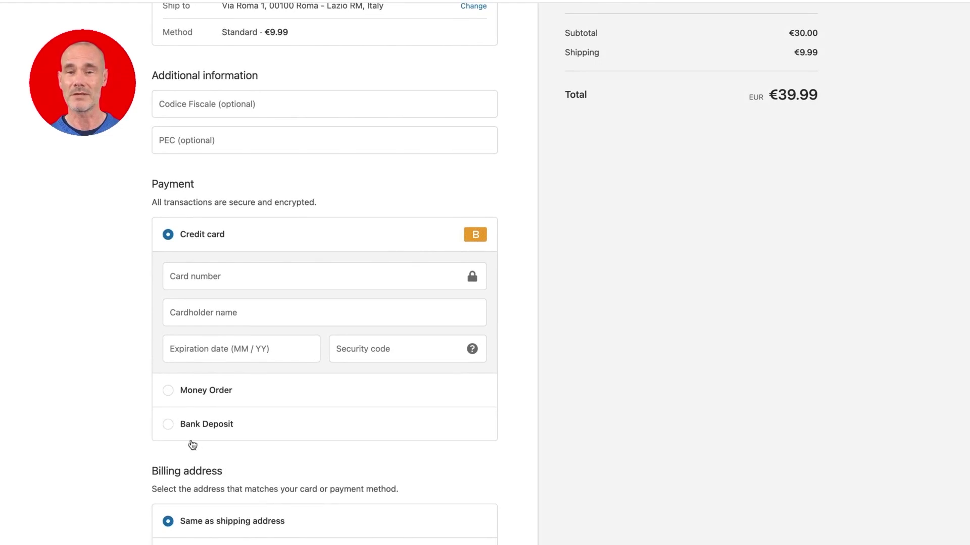
{"action": "scroll", "coordinate": [232, 401], "scroll_direction": "up", "scroll_amount": 1}
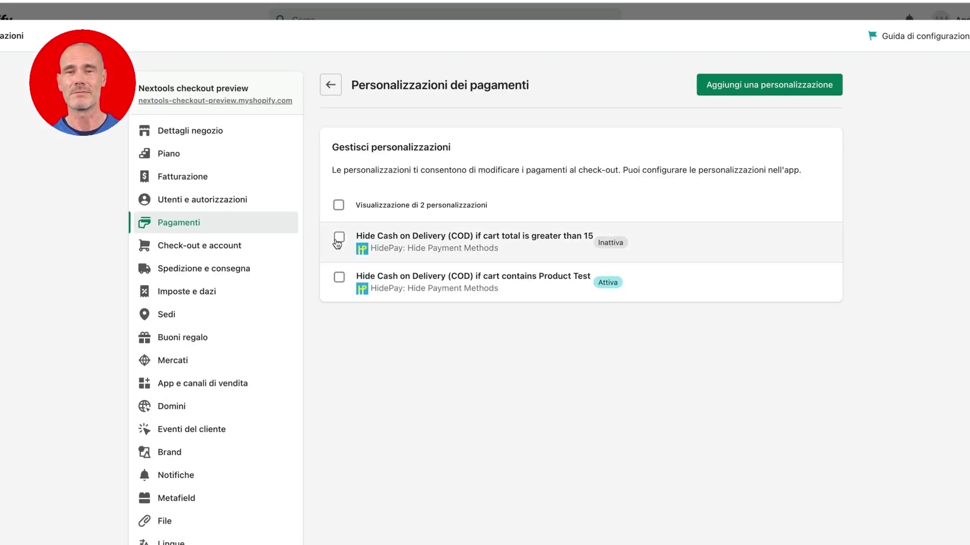
Select the 'cart contains Product Test' customization and deactivate it with Disattiva
{"action": "left_click", "coordinate": [342, 284]}
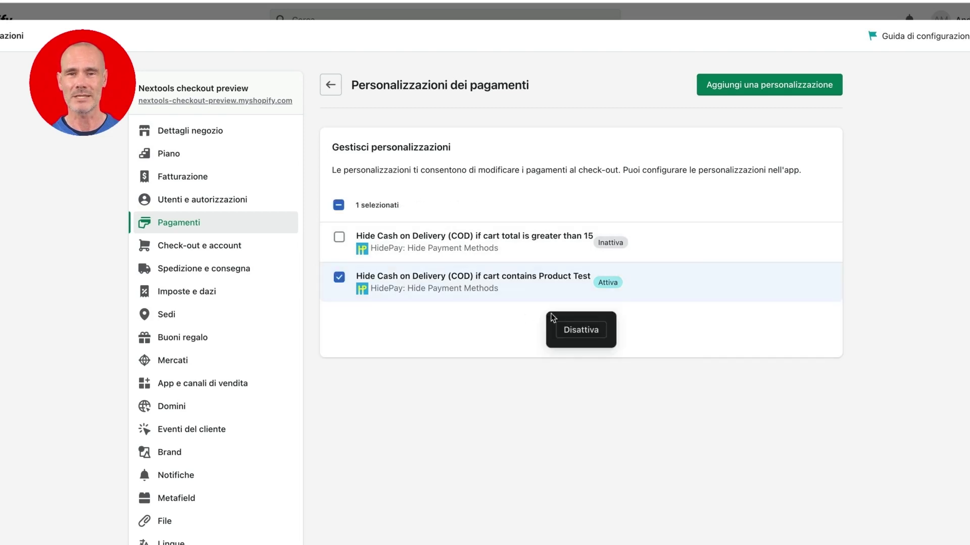
{"action": "left_click", "coordinate": [581, 330]}
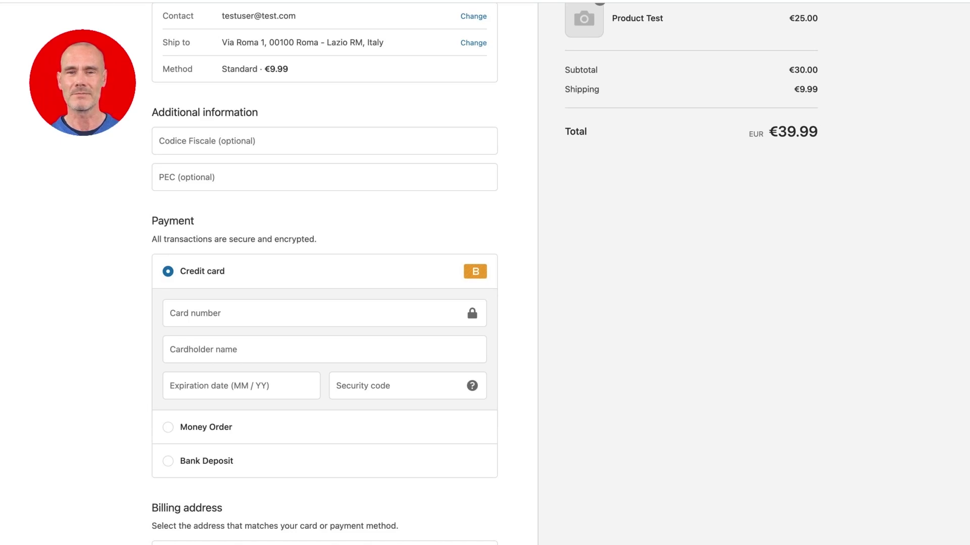
Reload the payment step for the €39.99 Product Test cart and select Cash on Delivery (COD)
{"action": "key", "text": "super+bracketleft"}
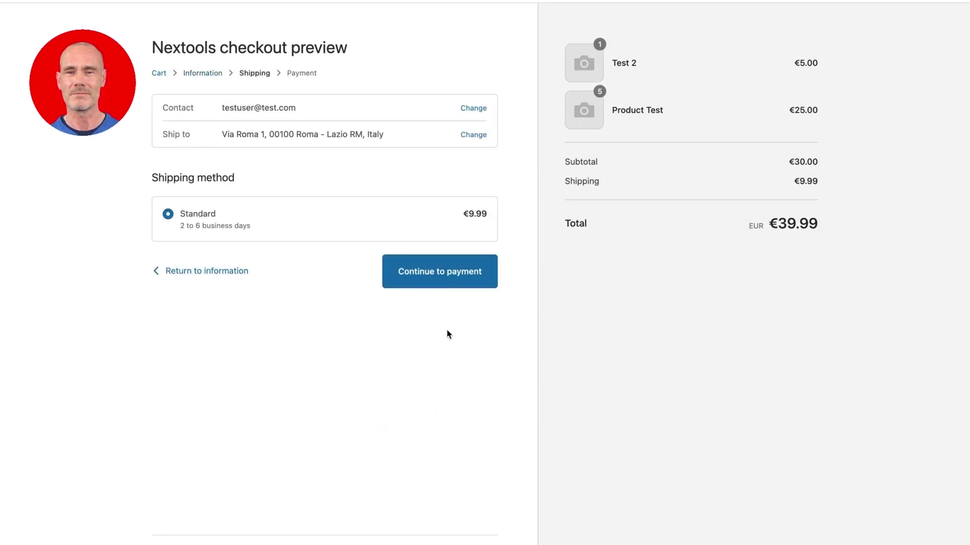
{"action": "left_click", "coordinate": [444, 282]}
{"action": "scroll", "coordinate": [427, 333], "scroll_direction": "down", "scroll_amount": 3}
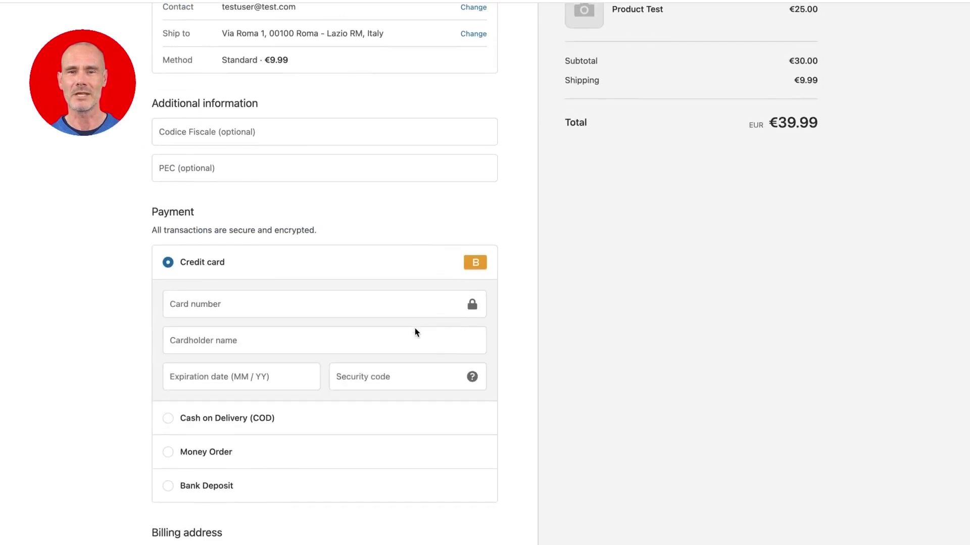
{"action": "left_click", "coordinate": [250, 400]}
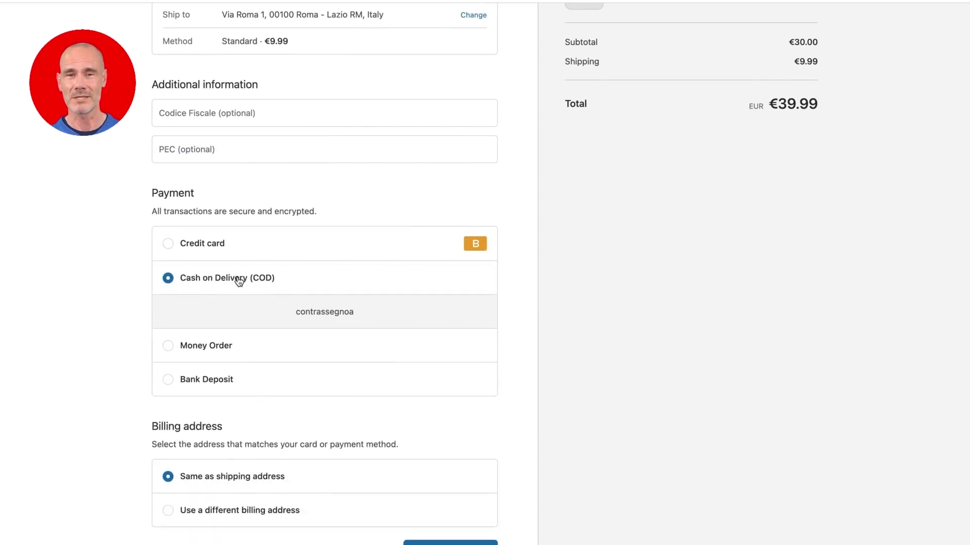